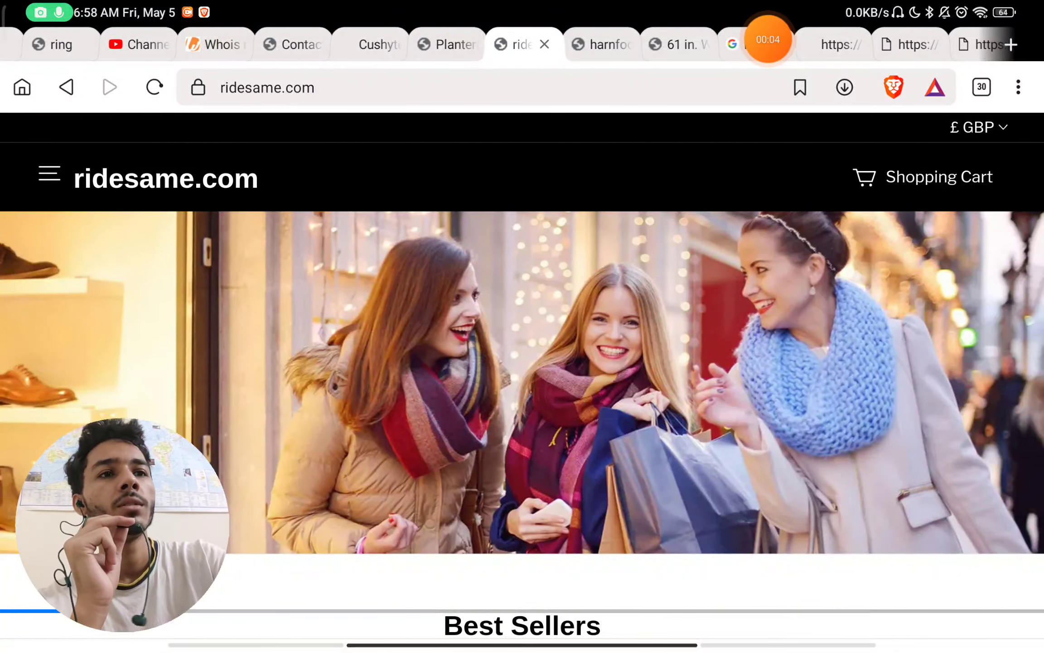
scroll(523, 327, down, 15)
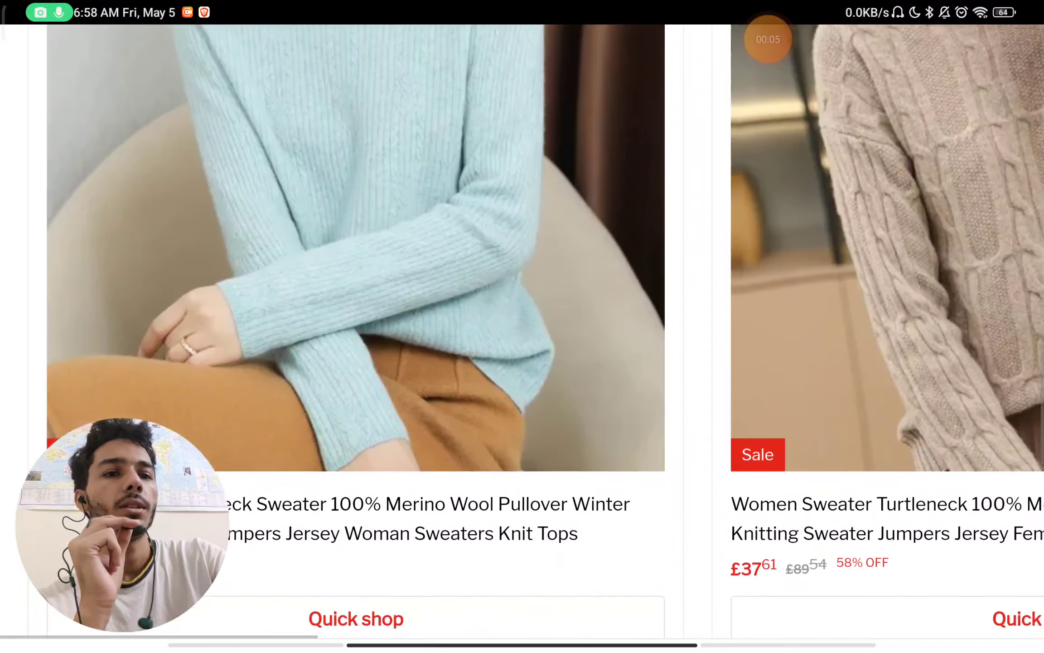
scroll(522, 327, down, 1)
scroll(523, 326, down, 2)
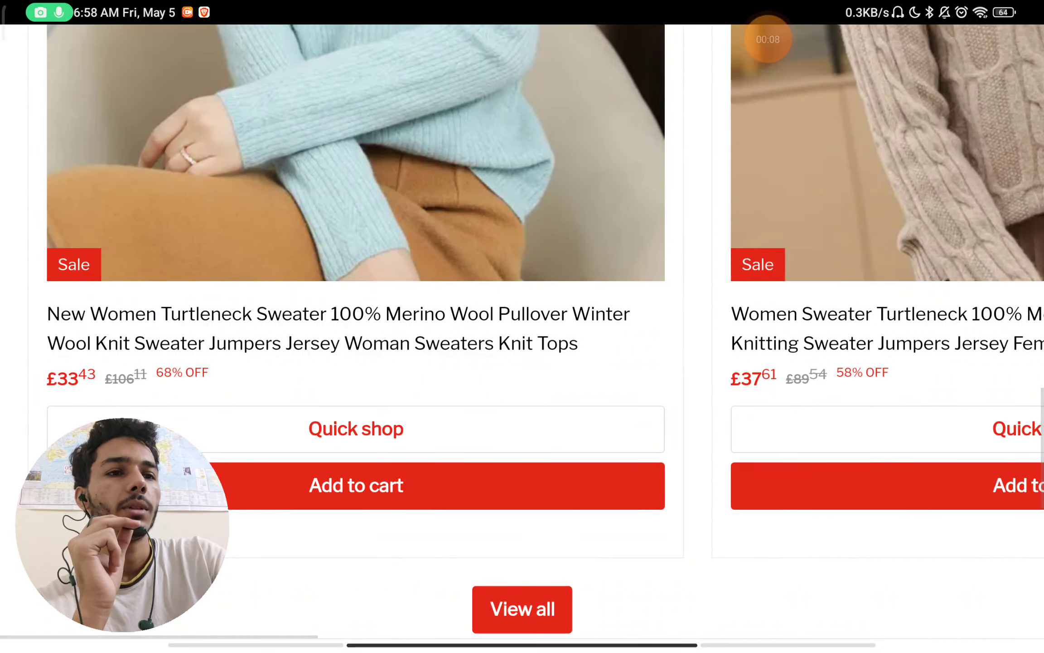
scroll(522, 327, down, 5)
Open ridesame.com's About Us page from the footer and scroll down to its footer
click(317, 299)
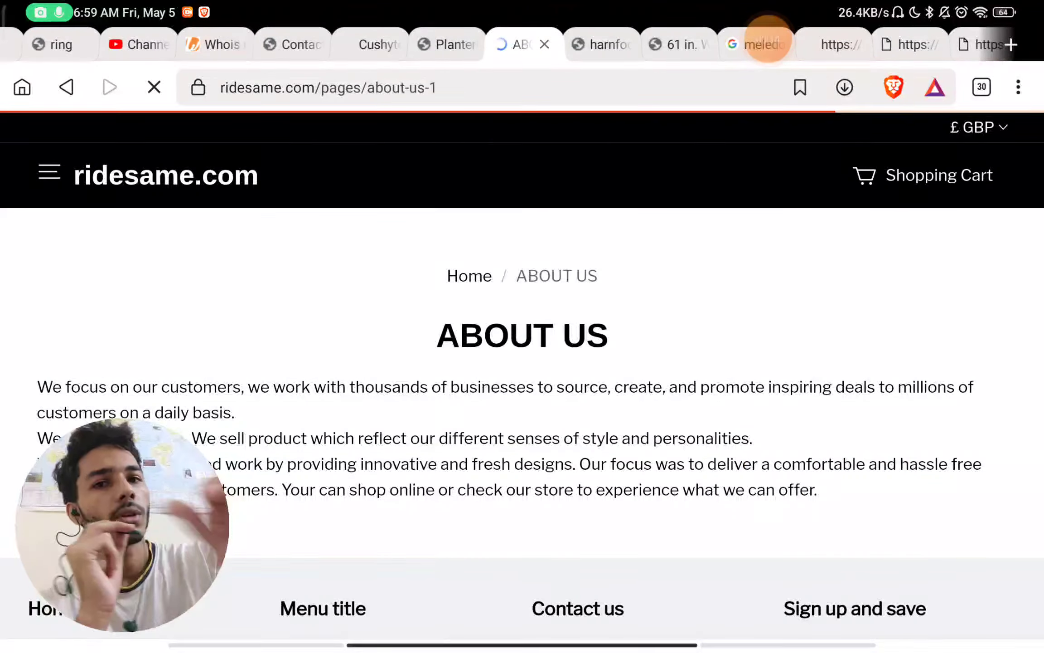
scroll(522, 326, down, 2)
scroll(523, 376, down, 1)
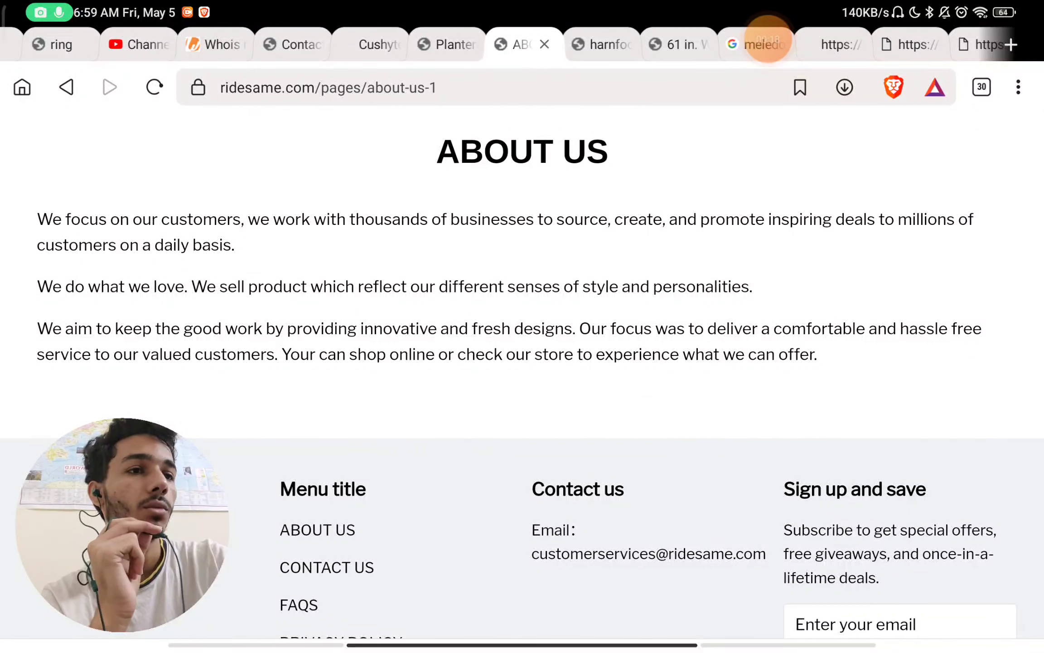
scroll(767, 41, down, 3)
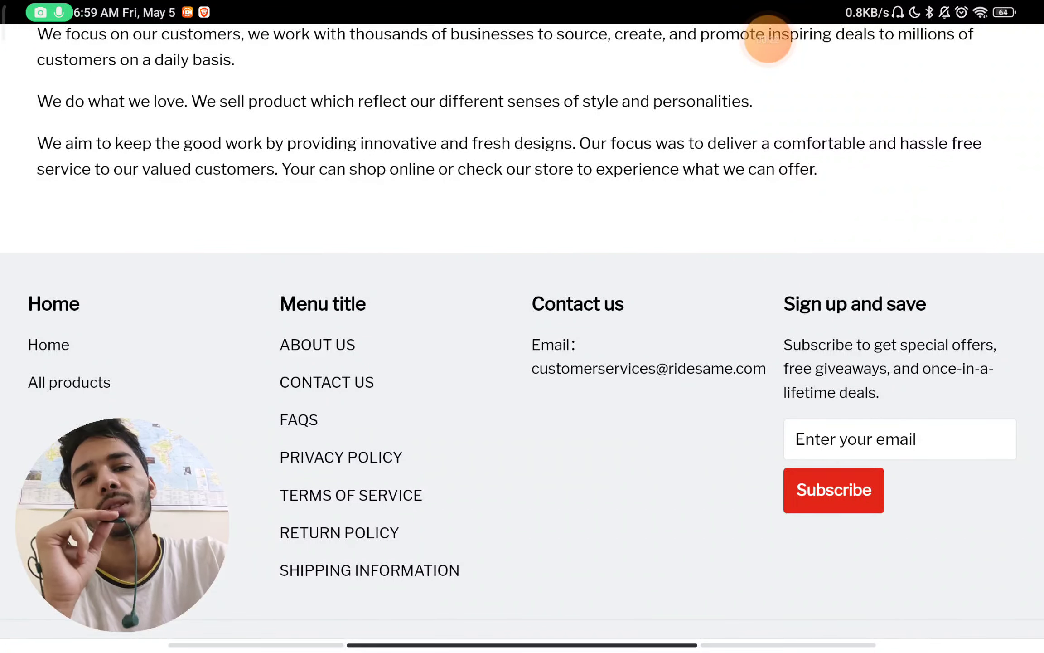
scroll(767, 40, down, 1)
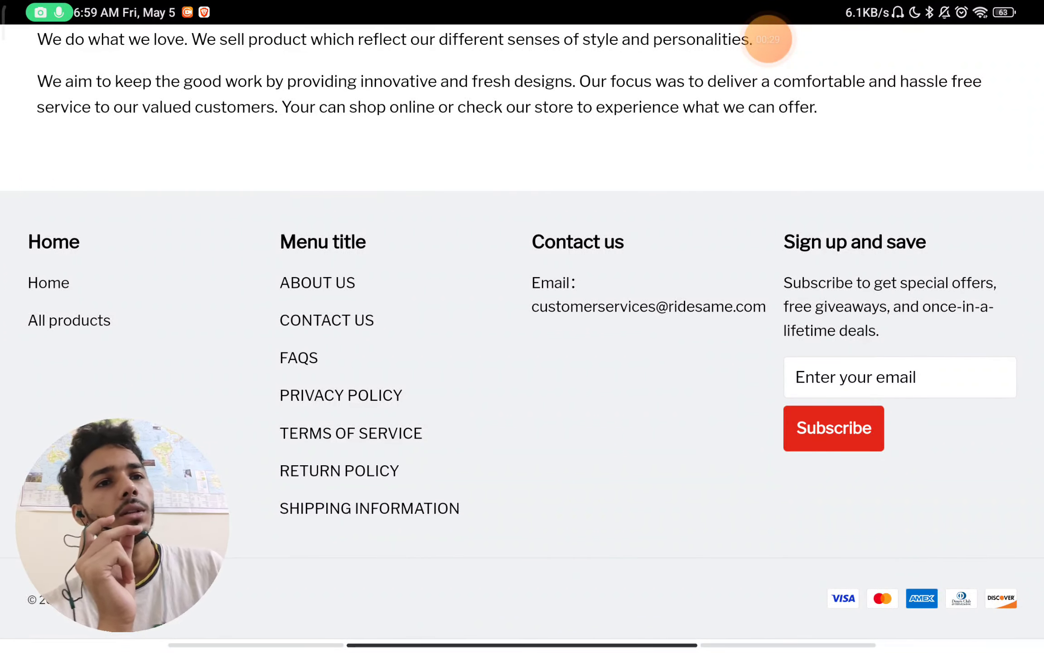
scroll(768, 39, up, 2)
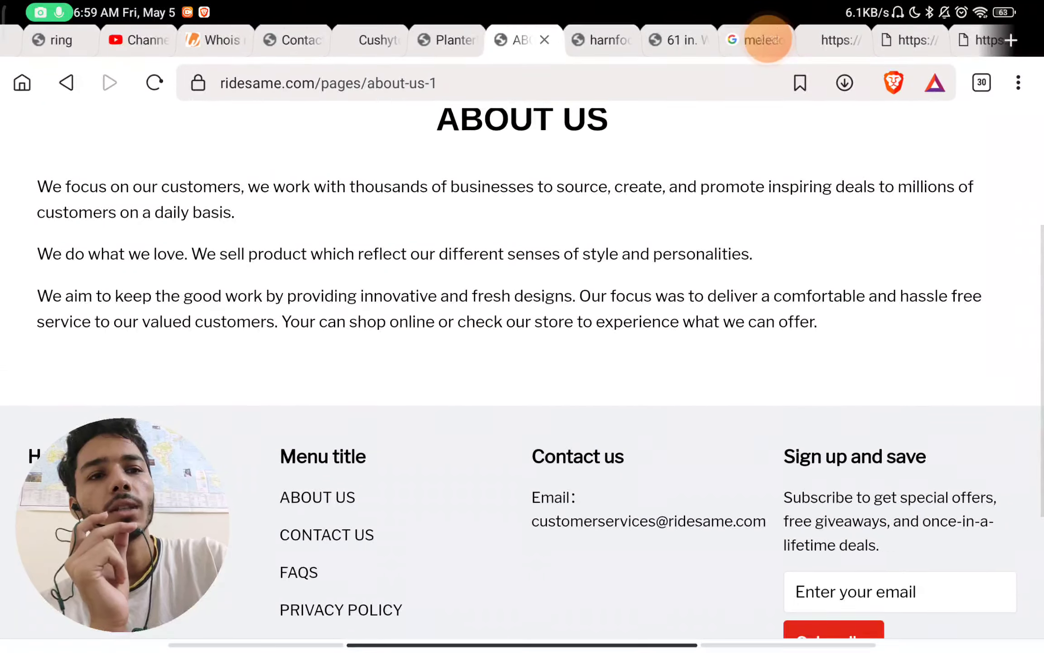
scroll(768, 39, down, 1)
scroll(767, 39, up, 1)
scroll(767, 40, down, 1)
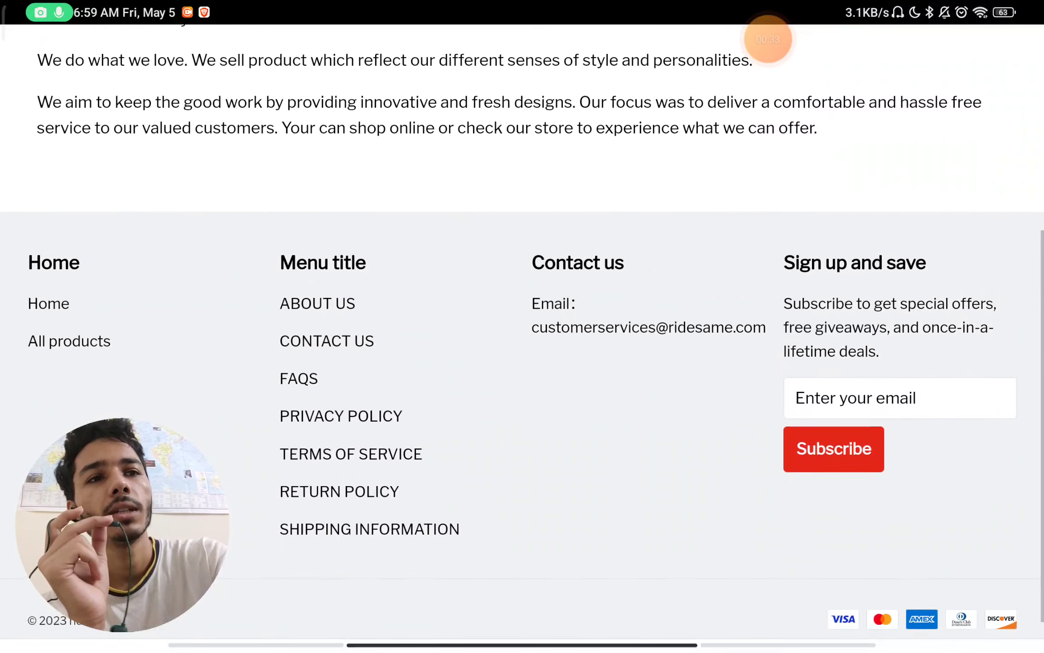
scroll(767, 39, up, 2)
drag(767, 39, 717, 246)
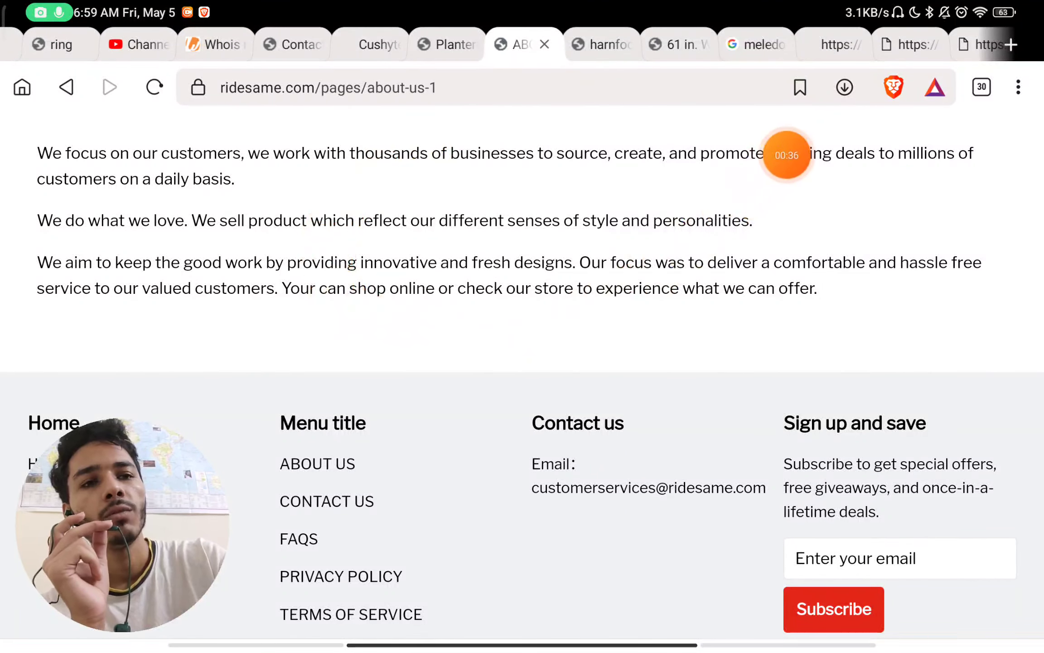
scroll(522, 327, down, 3)
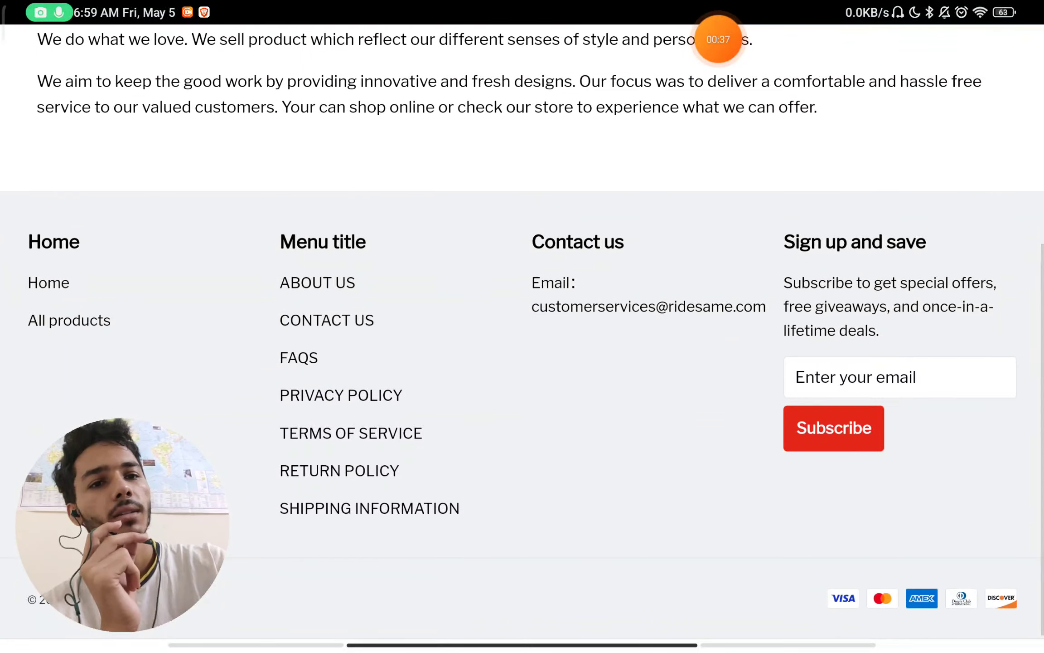
Open the Contact Us page to see the support email, LANDBASE TRADING CO.,LTD and Cardiff address
click(326, 321)
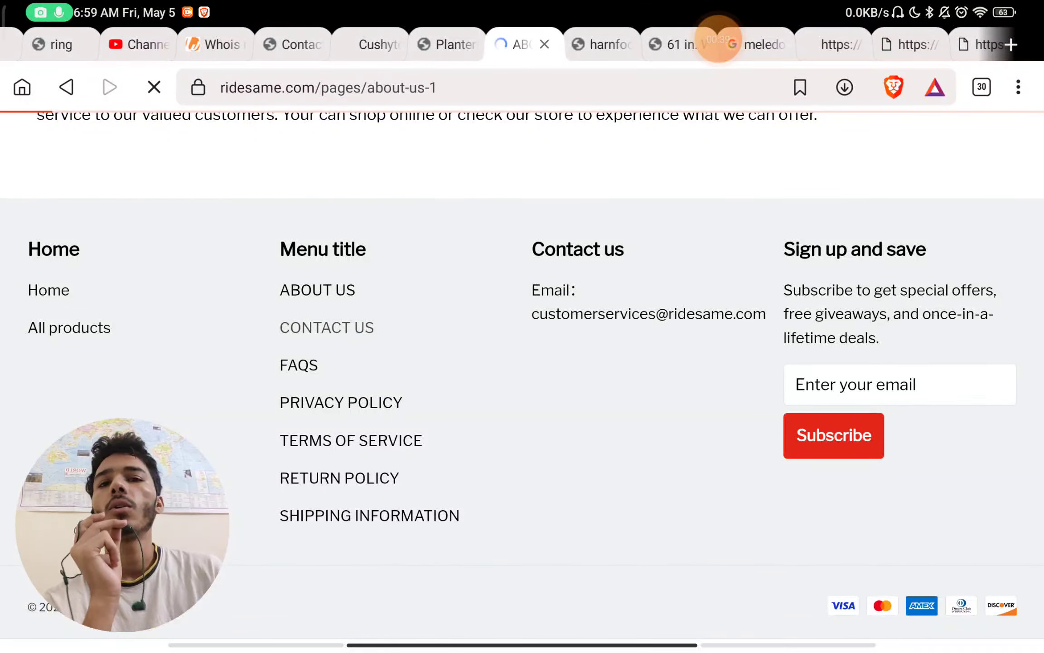
scroll(523, 327, down, 3)
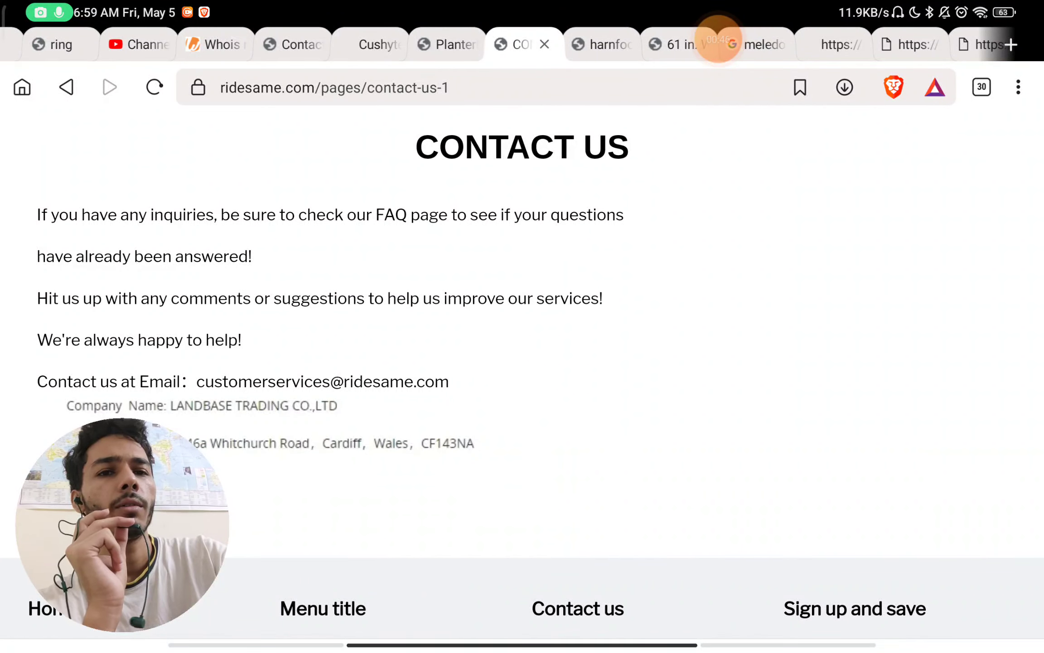
scroll(522, 327, down, 3)
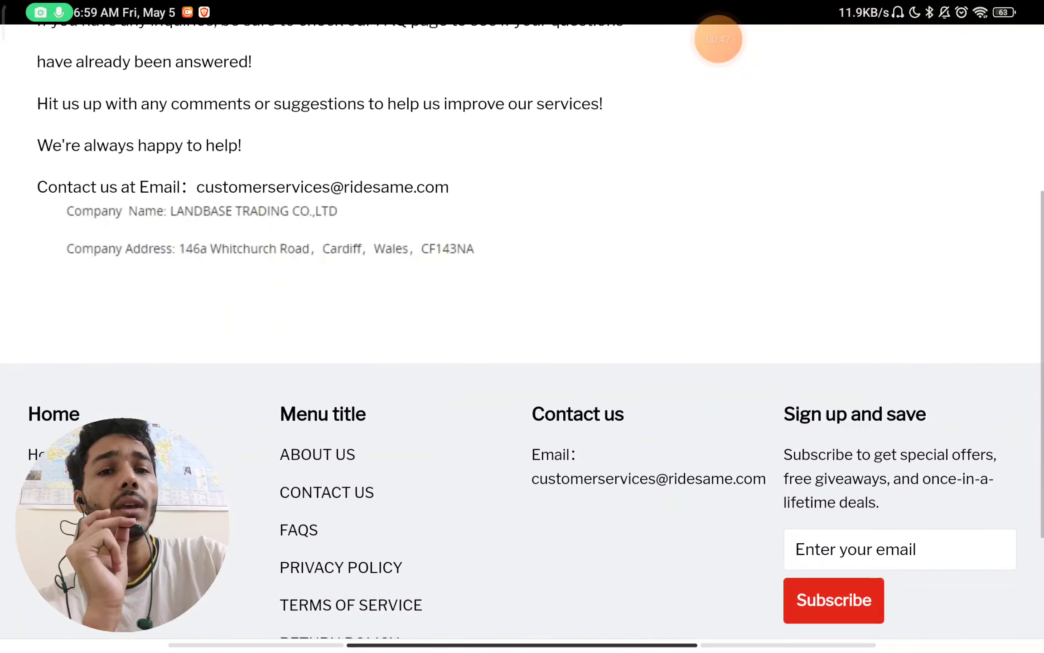
scroll(523, 327, down, 2)
scroll(522, 327, down, 1)
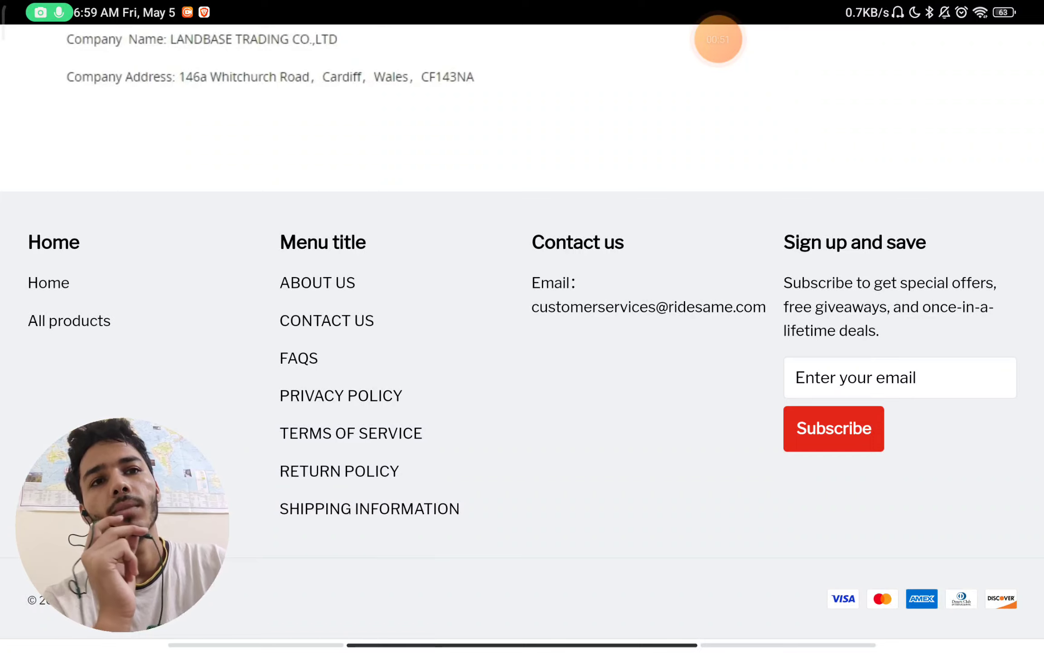
scroll(522, 327, up, 4)
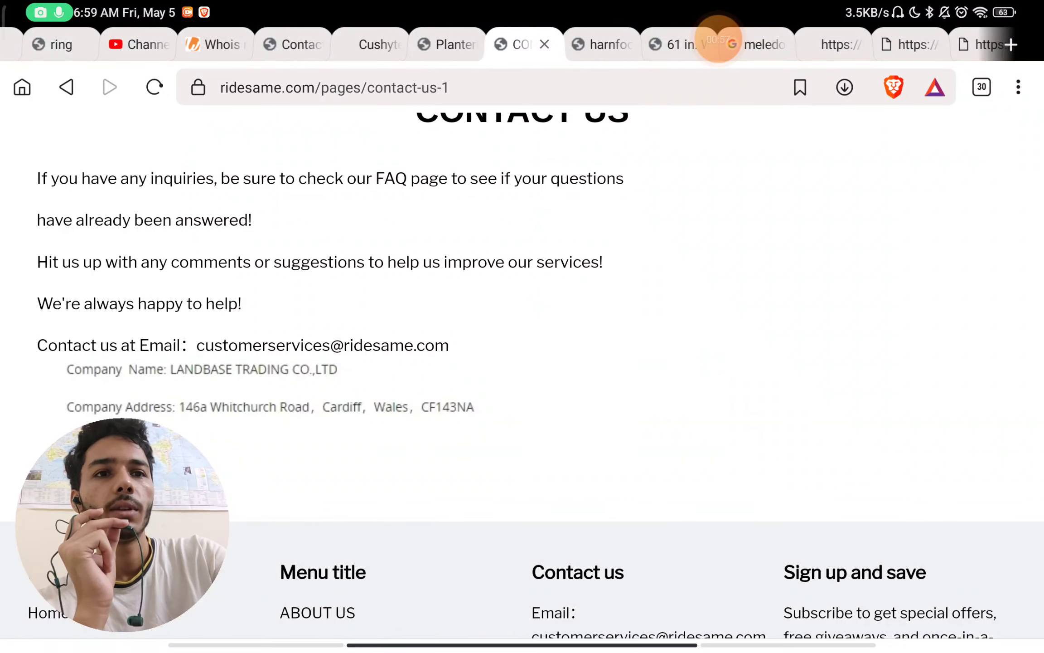
scroll(522, 326, up, 1)
scroll(523, 327, down, 2)
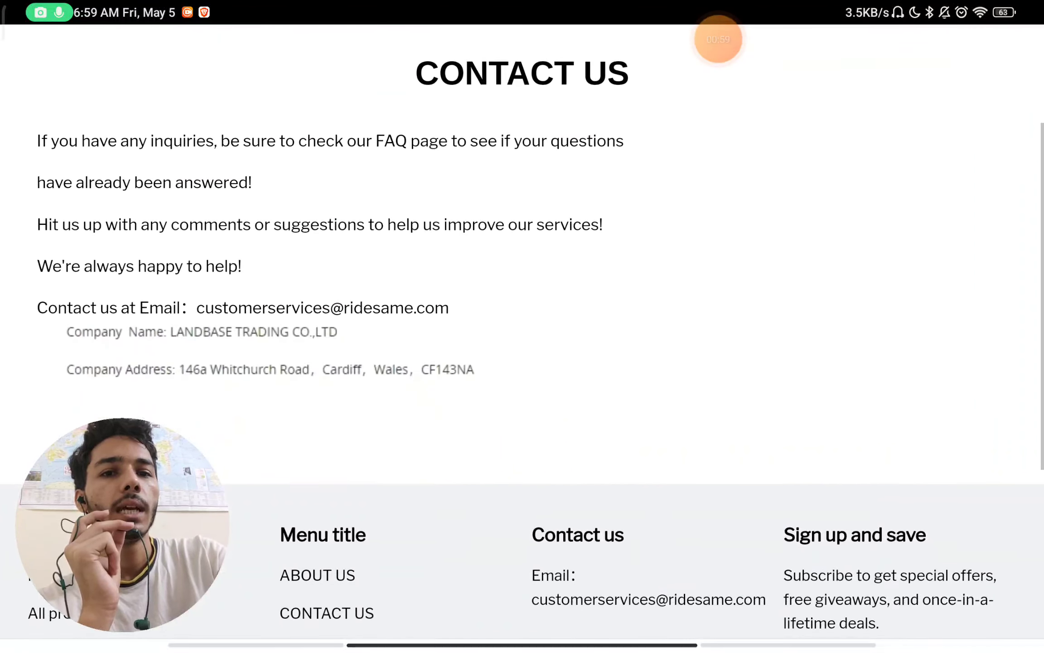
mouse_move(719, 39)
mouse_down()
mouse_move(418, 150)
mouse_move(266, 400)
mouse_move(588, 236)
mouse_move(700, 167)
mouse_move(626, 149)
mouse_move(518, 292)
mouse_move(380, 289)
mouse_move(401, 383)
mouse_move(159, 291)
mouse_move(470, 181)
mouse_move(469, 39)
mouse_up()
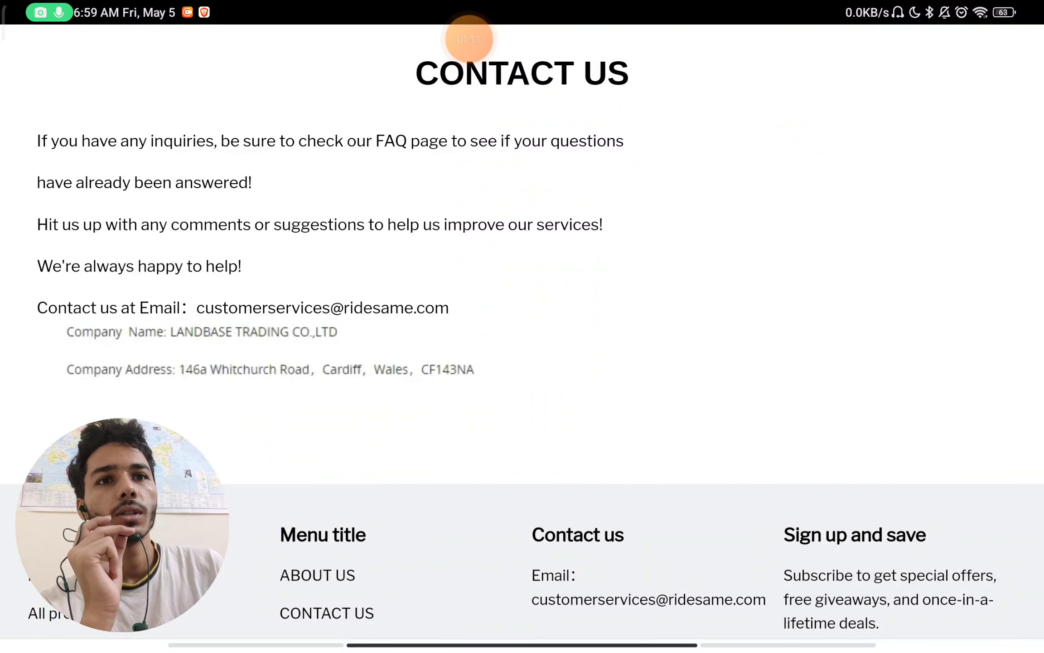
scroll(523, 327, up, 3)
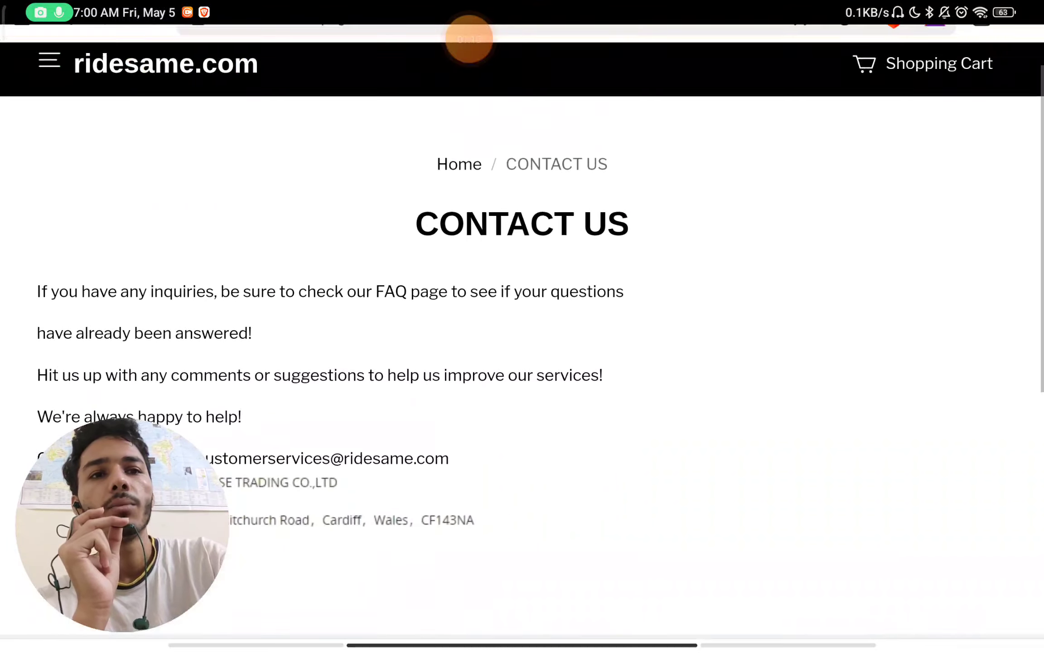
scroll(522, 326, up, 1)
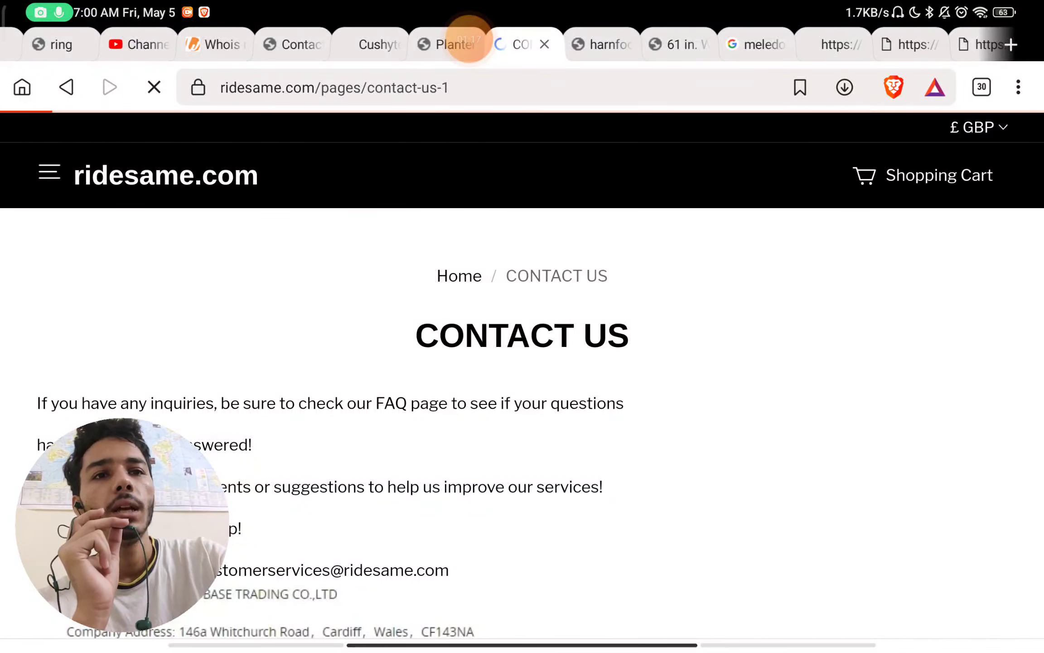
scroll(522, 368, down, 5)
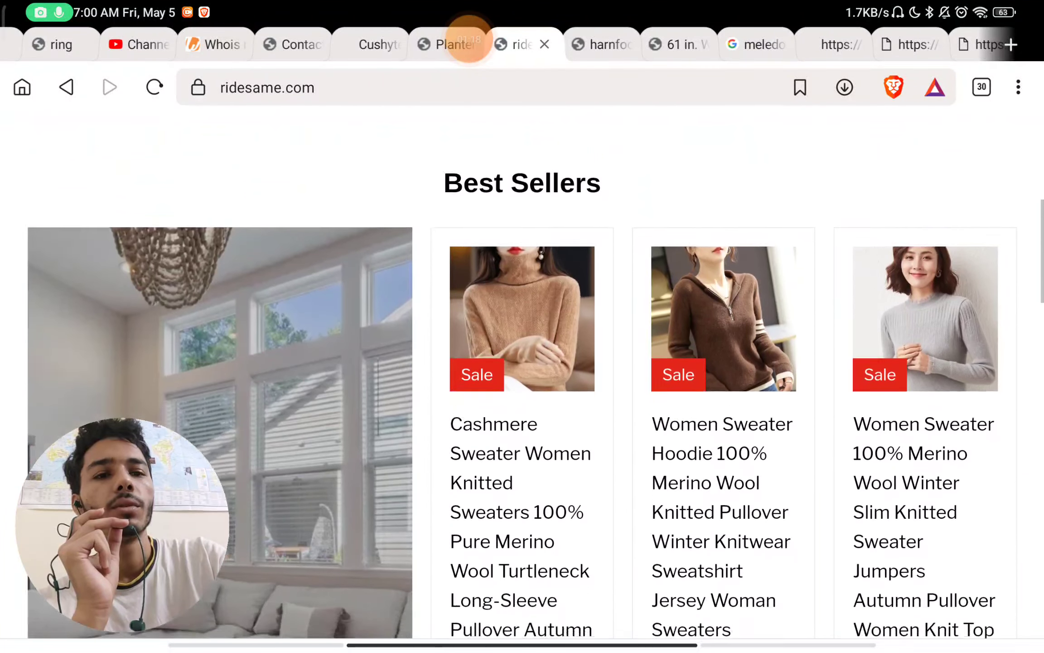
scroll(522, 376, down, 2)
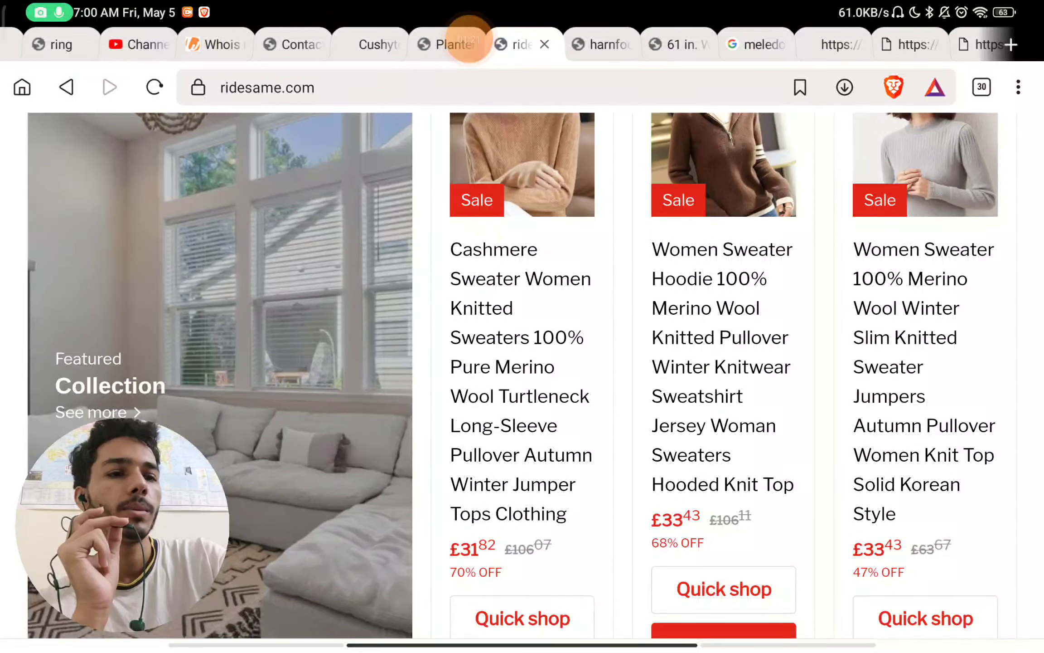
scroll(523, 368, up, 2)
scroll(522, 368, down, 10)
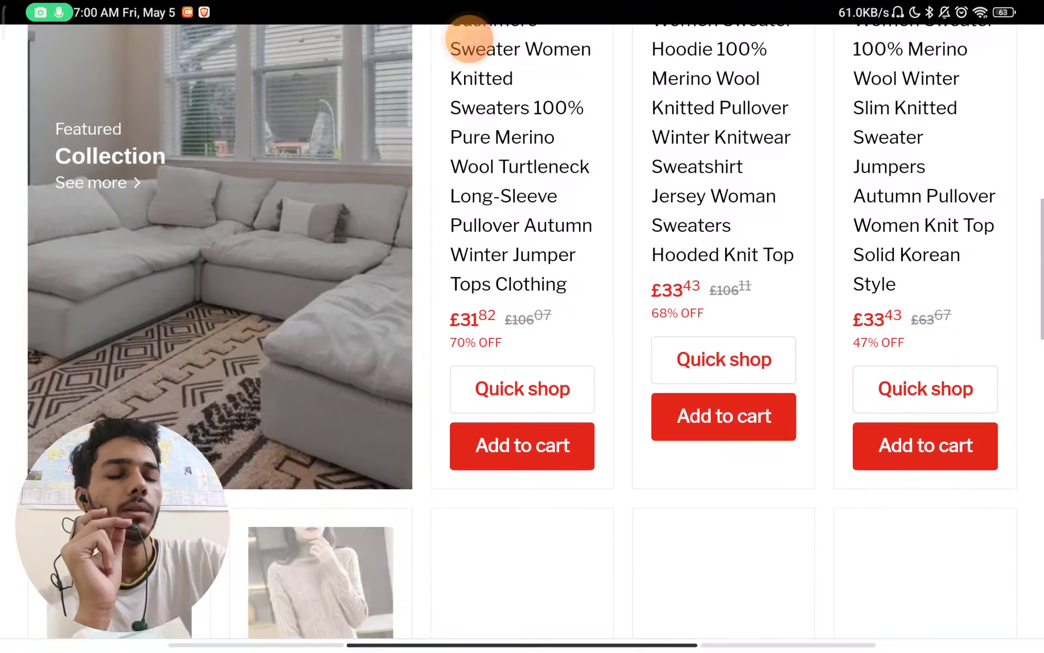
scroll(522, 326, down, 7)
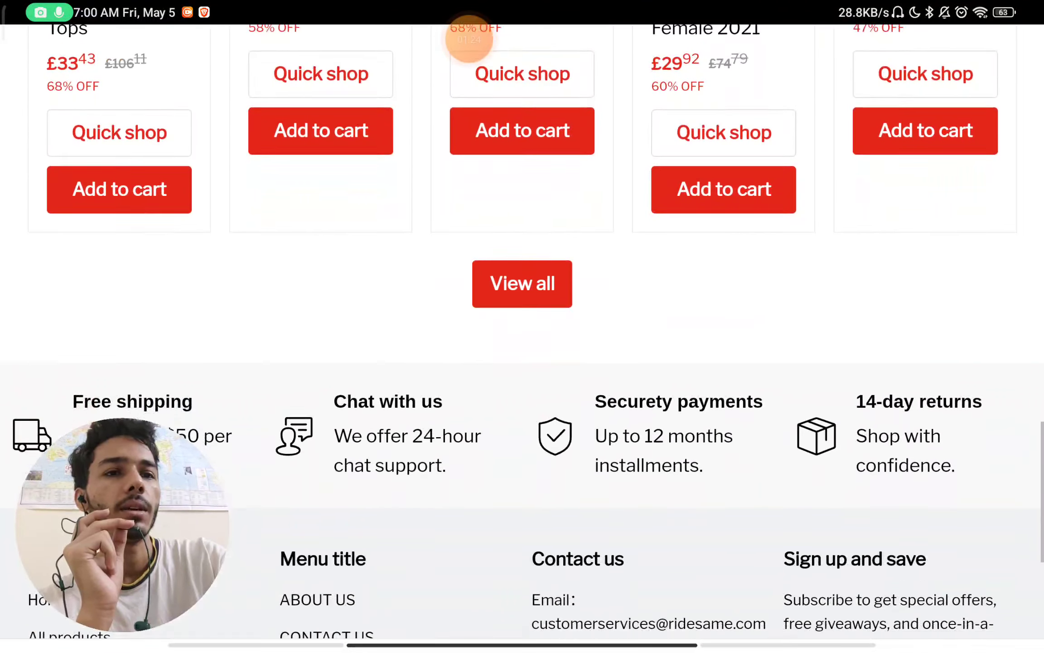
scroll(523, 327, down, 2)
mouse_move(470, 37)
mouse_down()
mouse_move(403, 196)
mouse_move(780, 40)
mouse_up()
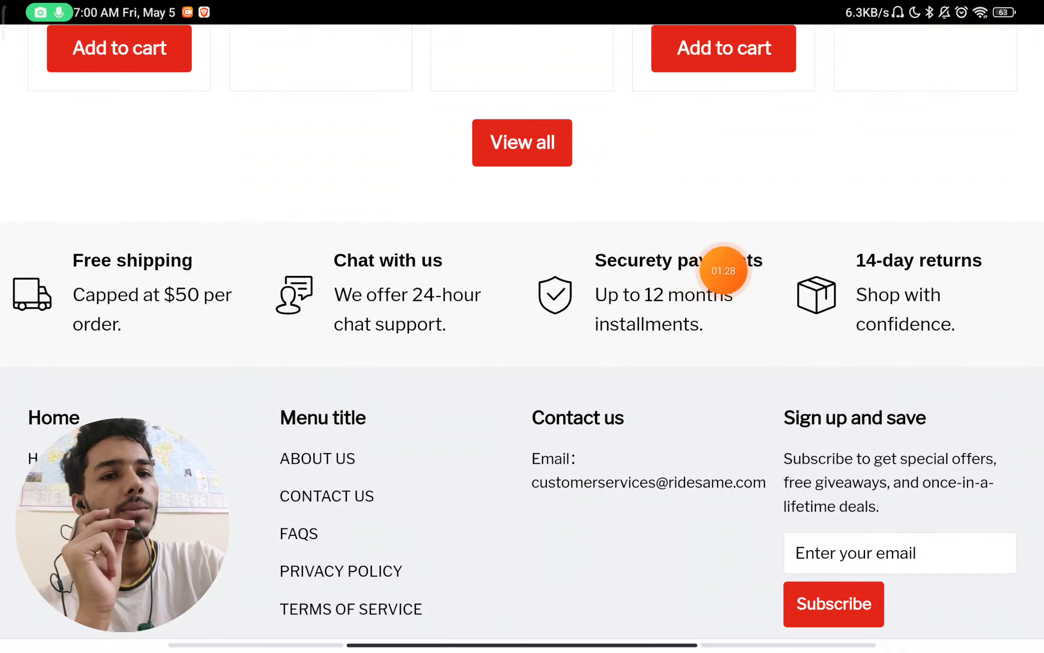
scroll(523, 327, down, 3)
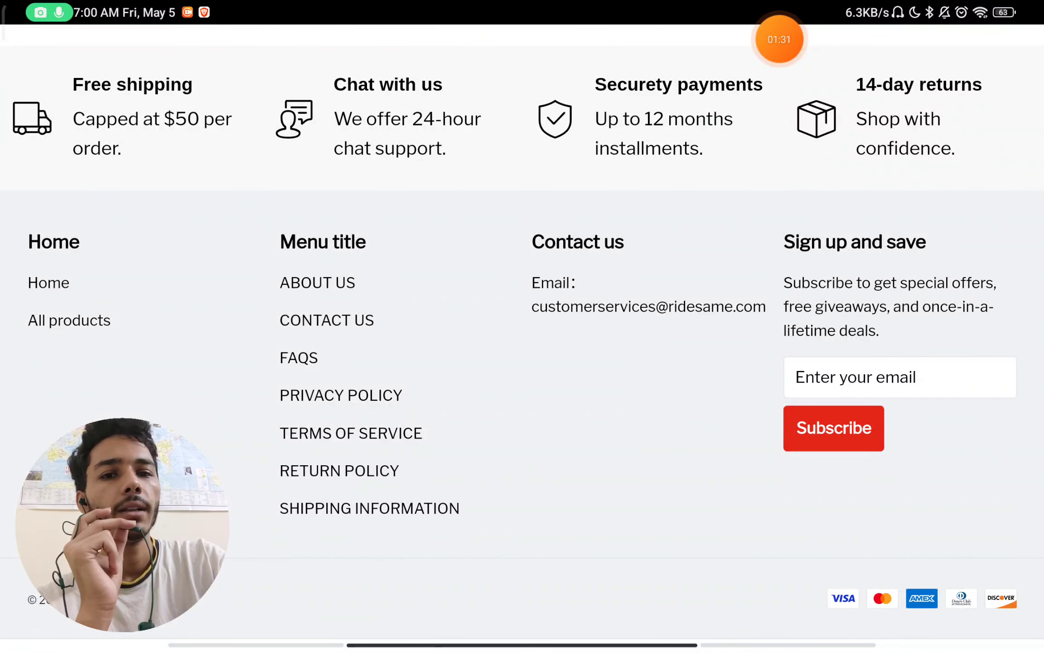
scroll(522, 327, up, 10)
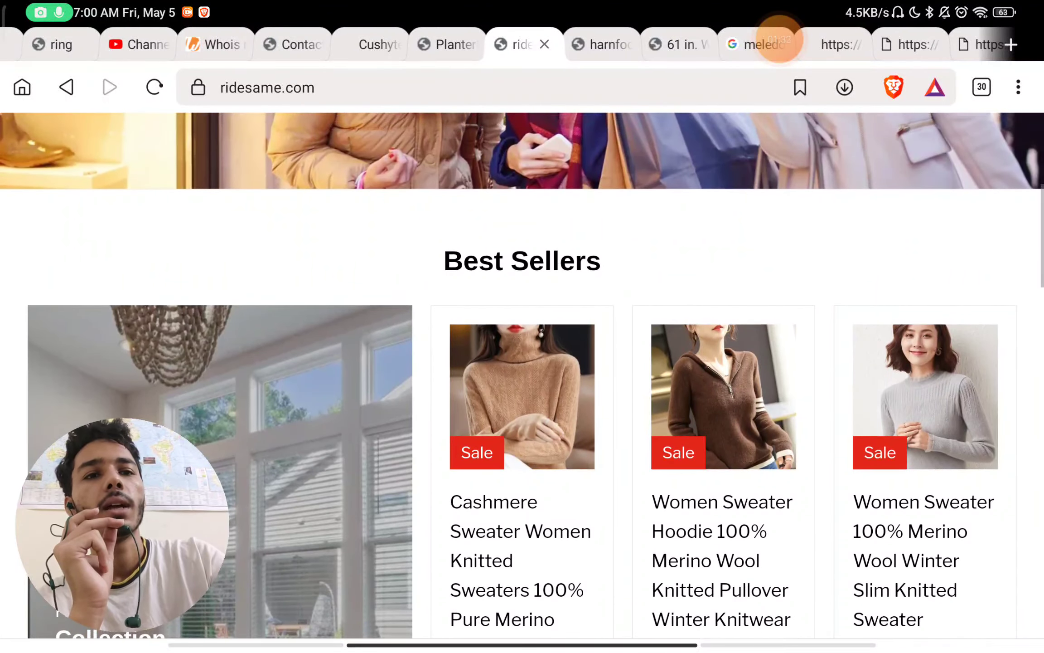
scroll(522, 327, up, 5)
Reload the ridesame.com homepage after browsing the Best Sellers sweaters
click(155, 88)
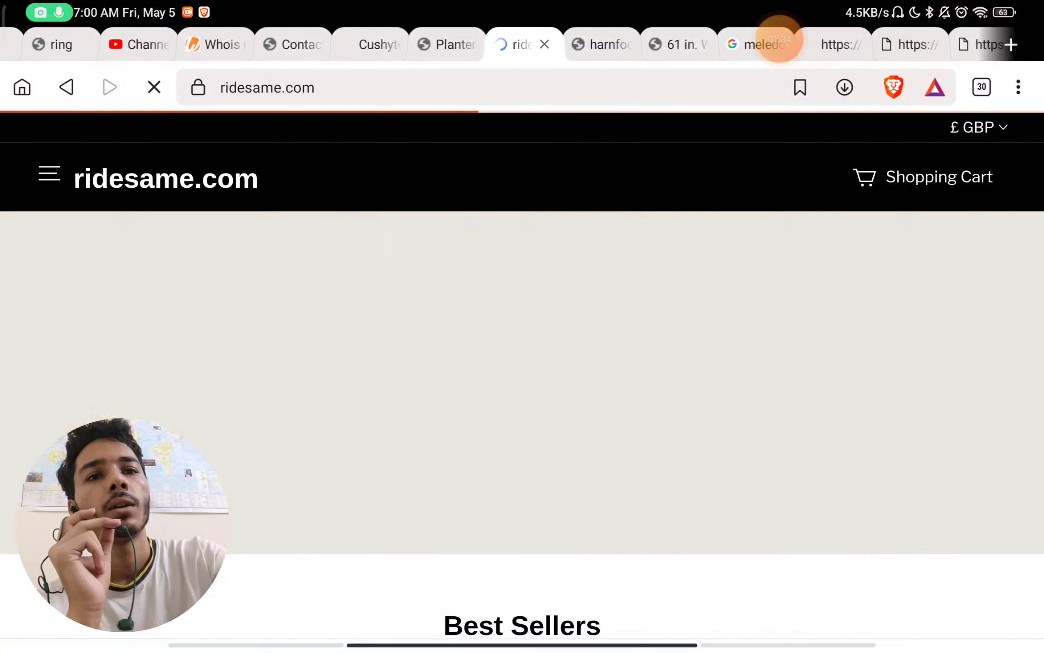
Switch to the Whois tab showing ridesame.com's NameSilo registration and Cloudflare nameservers
click(214, 45)
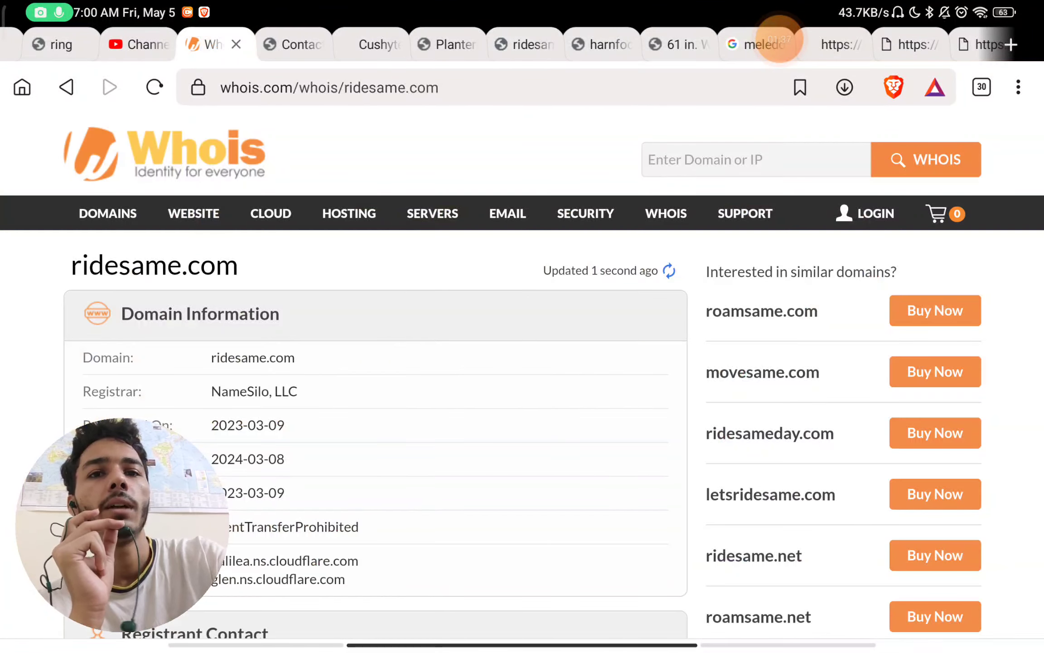